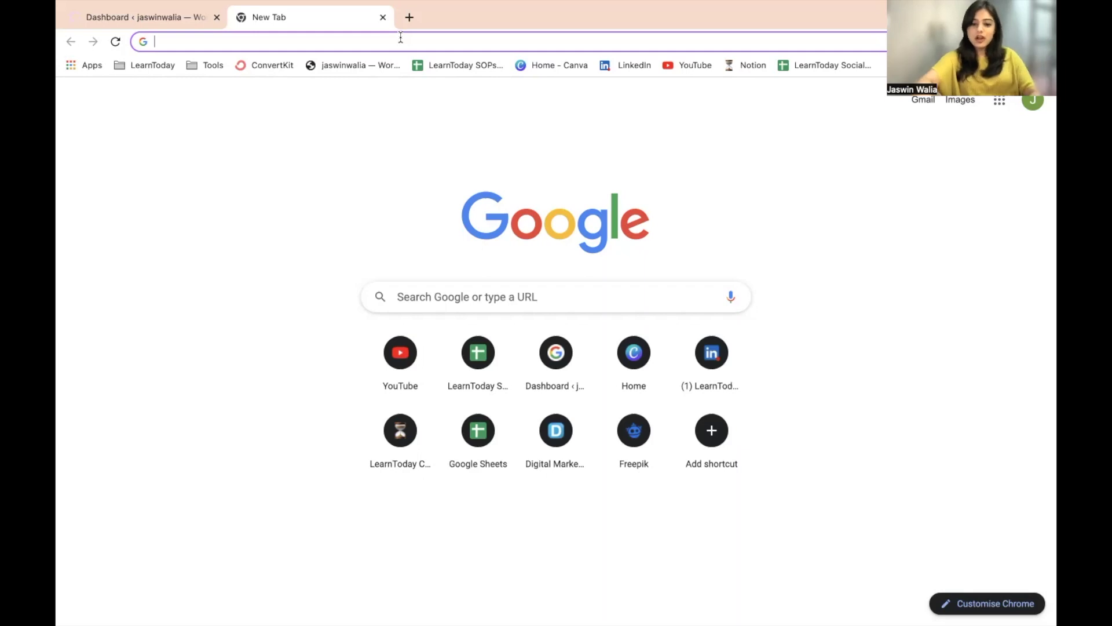
Load hotjar.com and open the Hotjar account sign-up page.
click(401, 37)
text(hotjar.com)
key(Return)
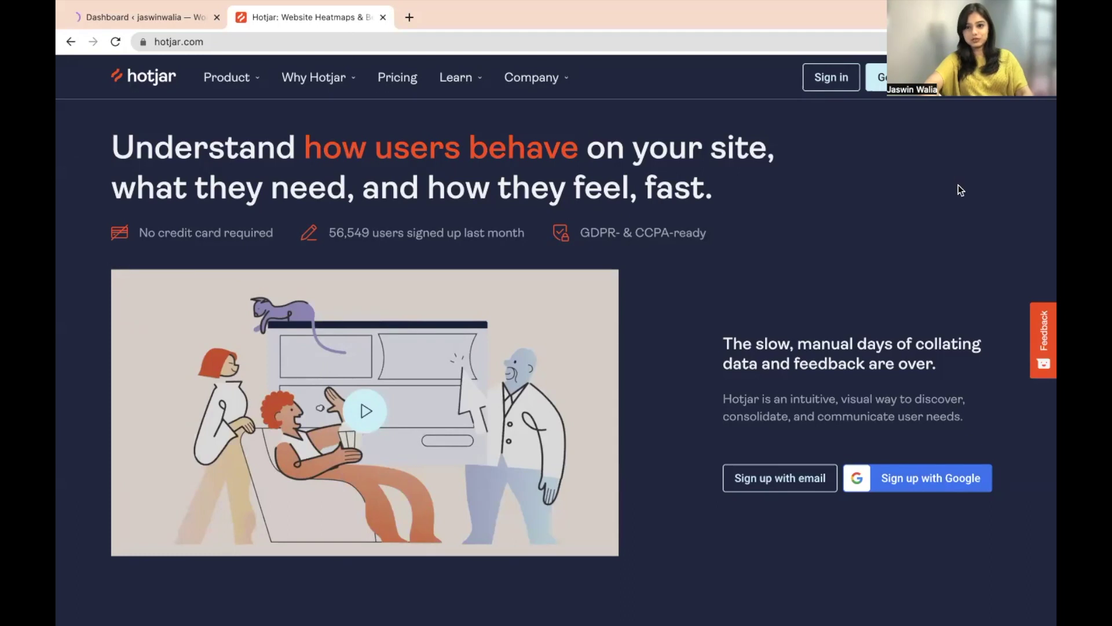
click(877, 77)
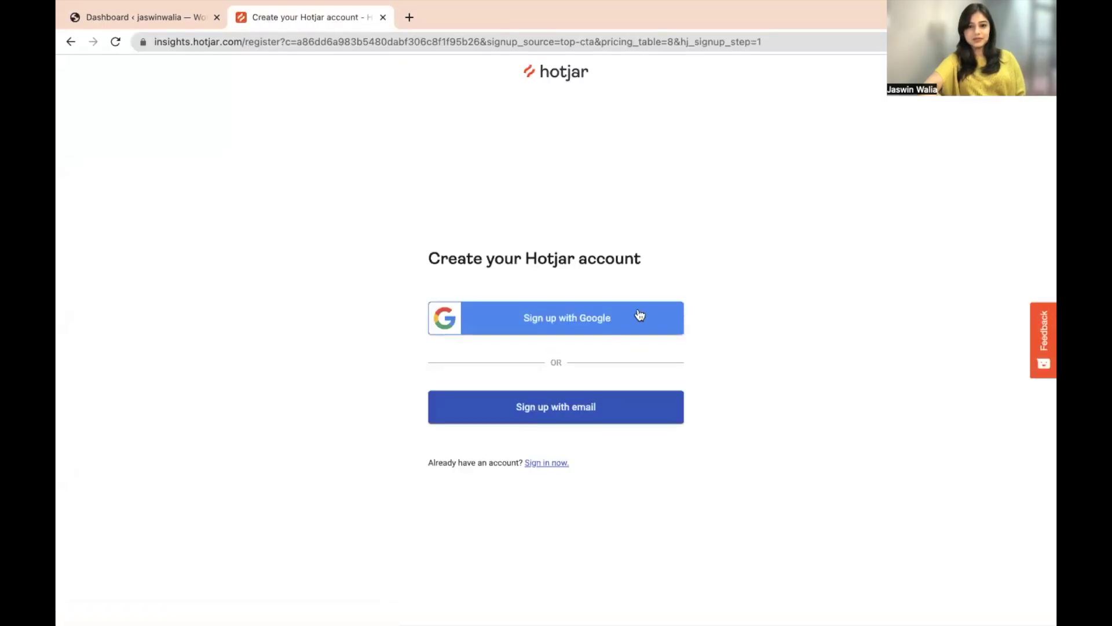
Sign up for Hotjar using the first Google account in the chooser.
click(614, 328)
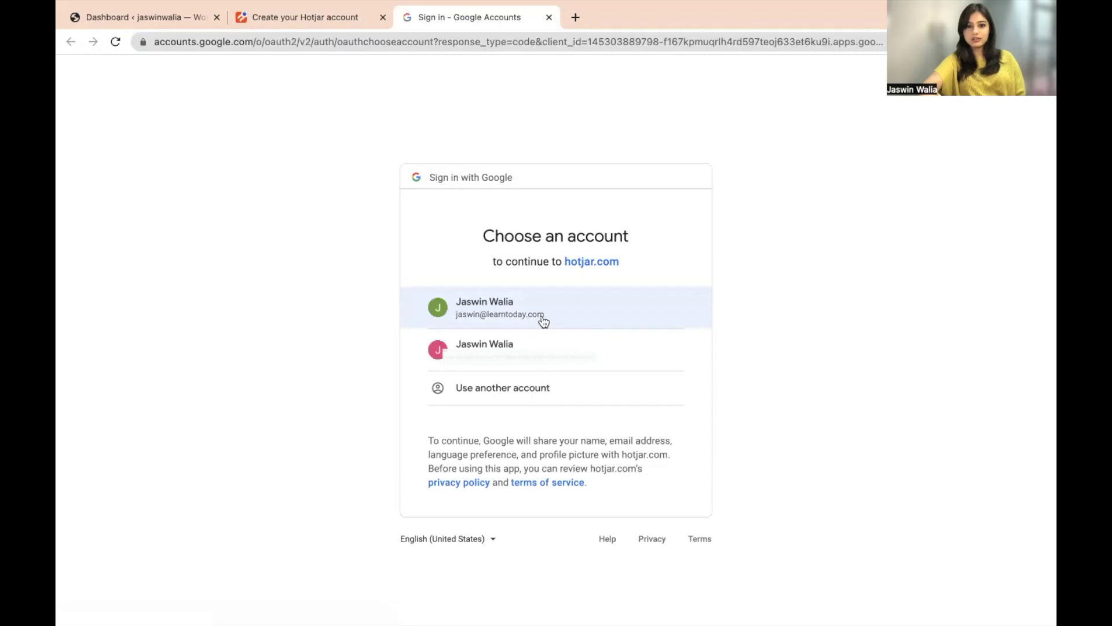
click(530, 311)
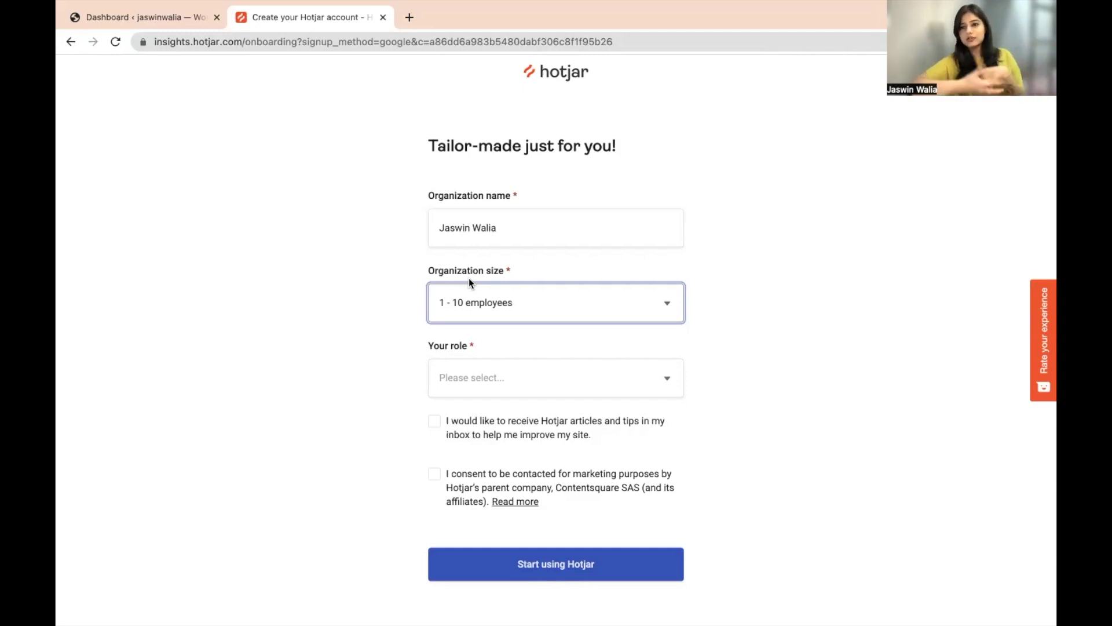
Submit onboarding with 1 - 10 employees, role Digital Marketer, and both opt-in boxes ticked.
click(492, 299)
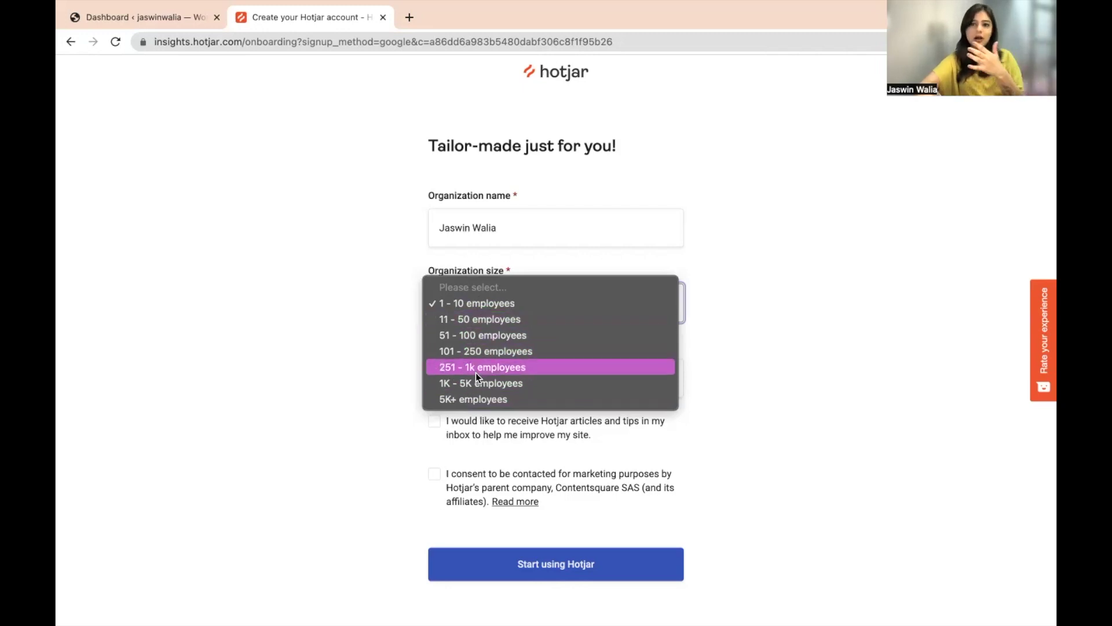
click(328, 441)
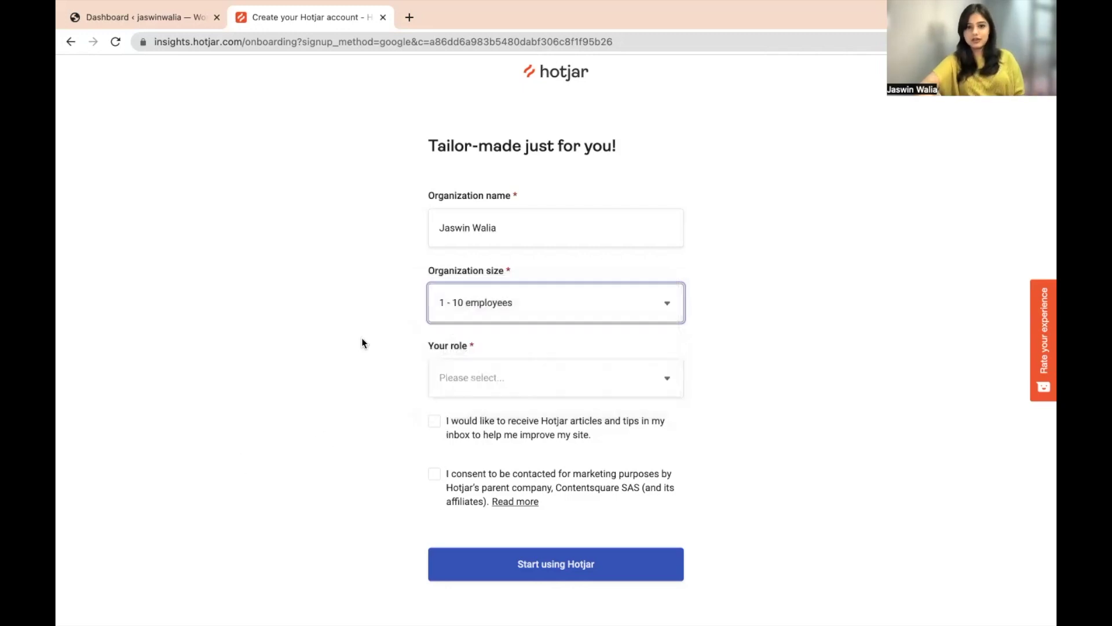
click(533, 215)
click(502, 373)
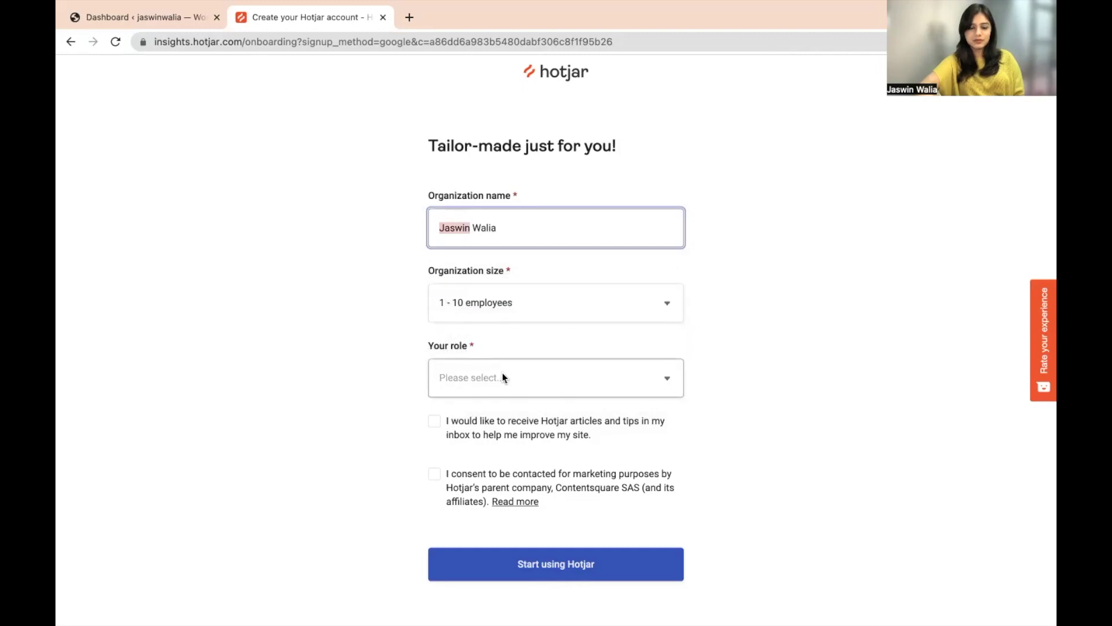
click(501, 426)
click(434, 422)
click(440, 487)
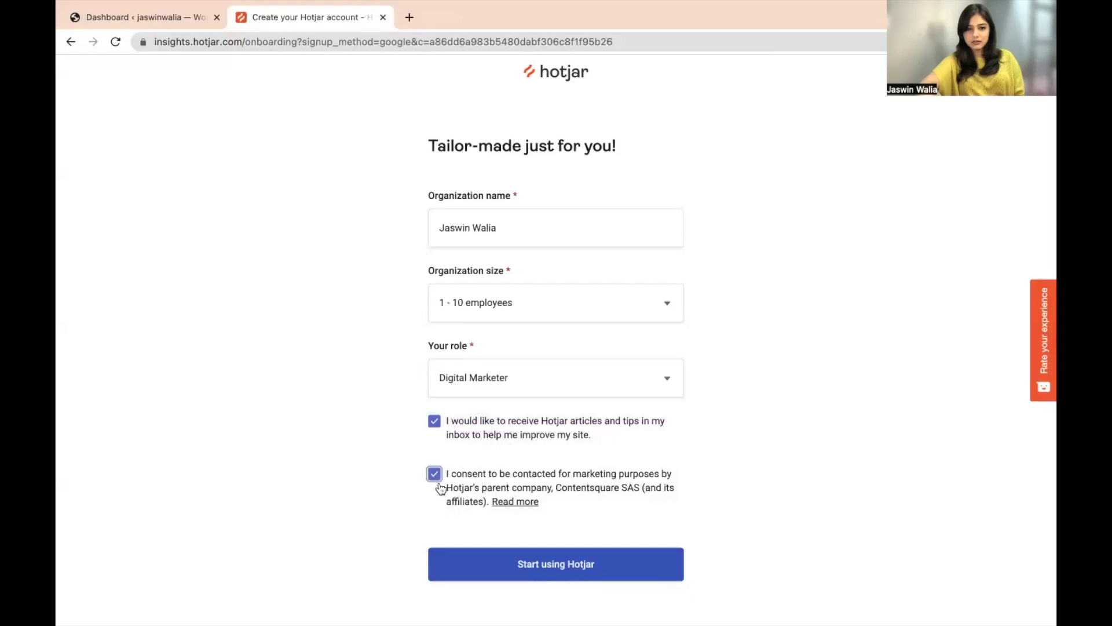
click(488, 559)
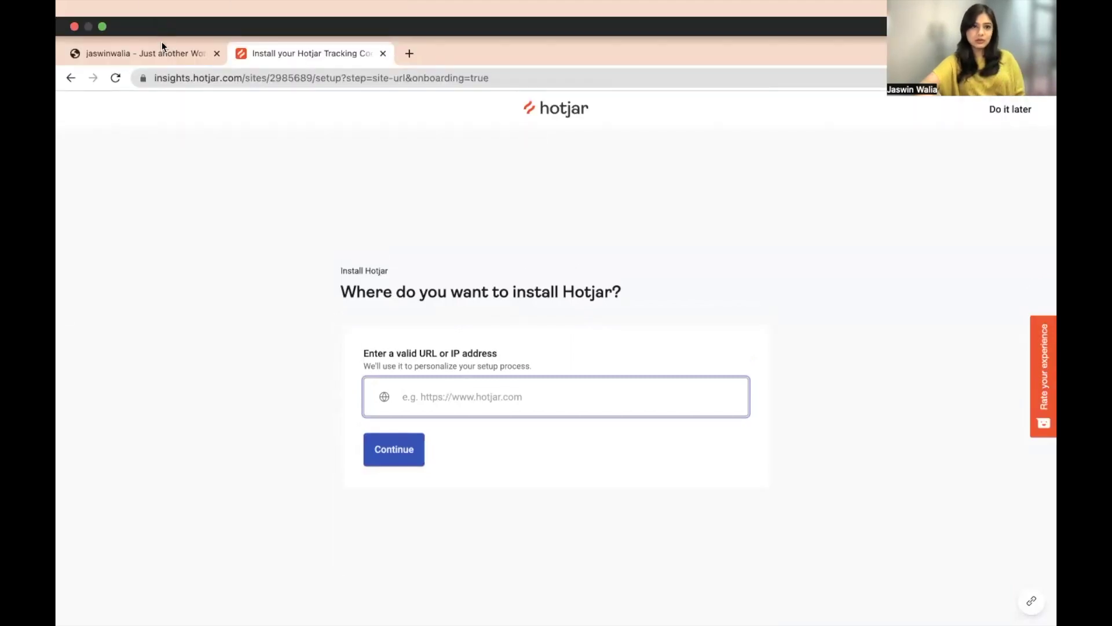
Paste jaswinwalia.com as the install URL and choose installing through WordPress.
click(161, 54)
click(382, 71)
key(super+c)
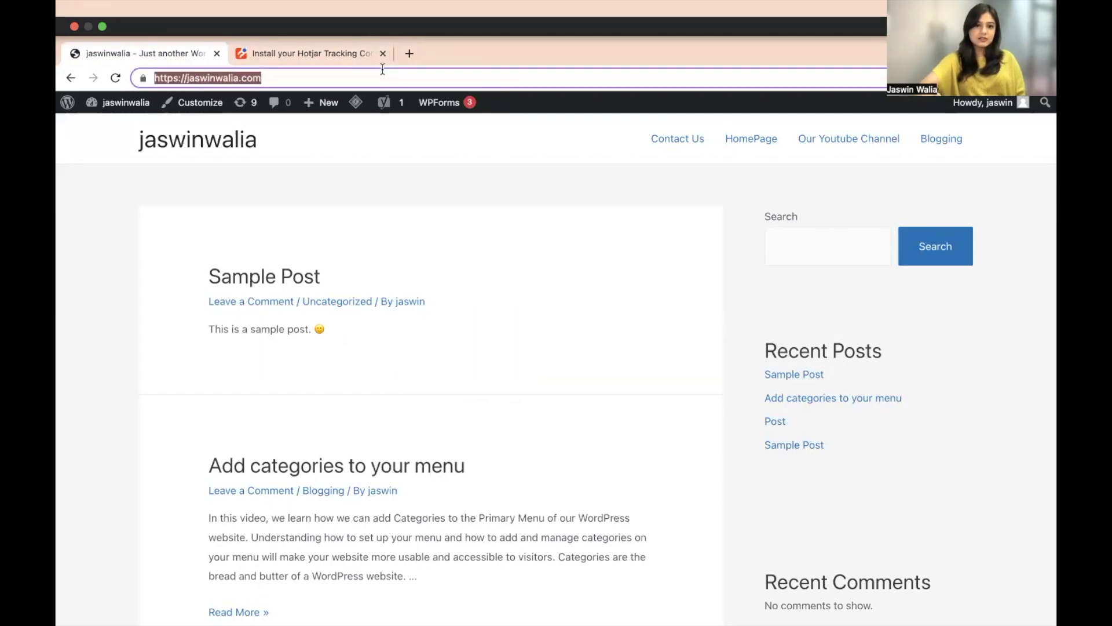
click(341, 49)
key(super+v)
click(411, 427)
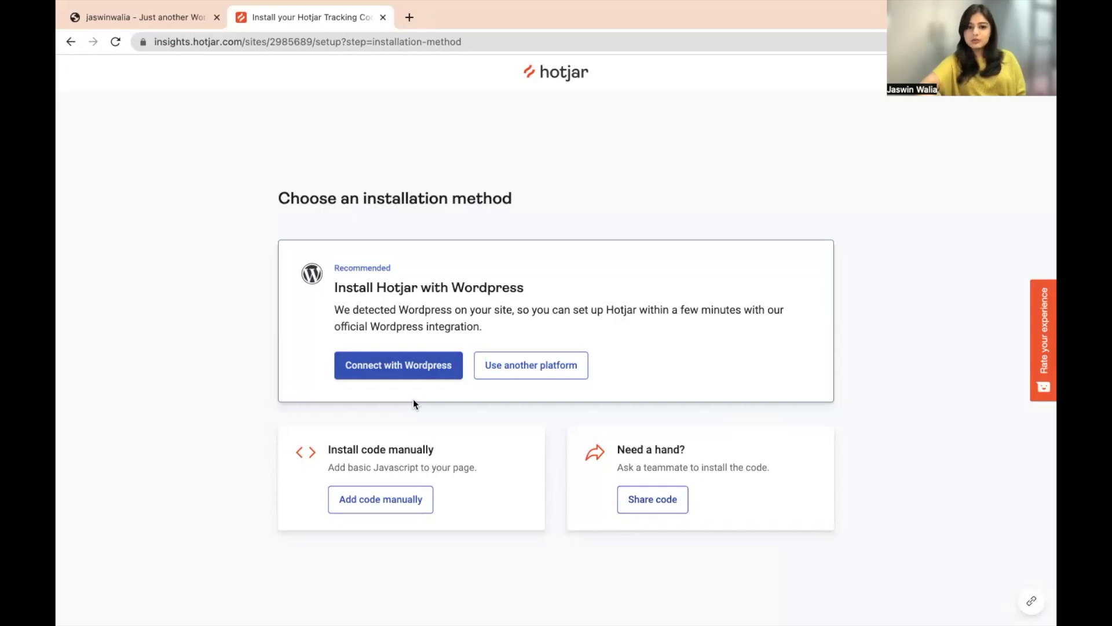
click(389, 374)
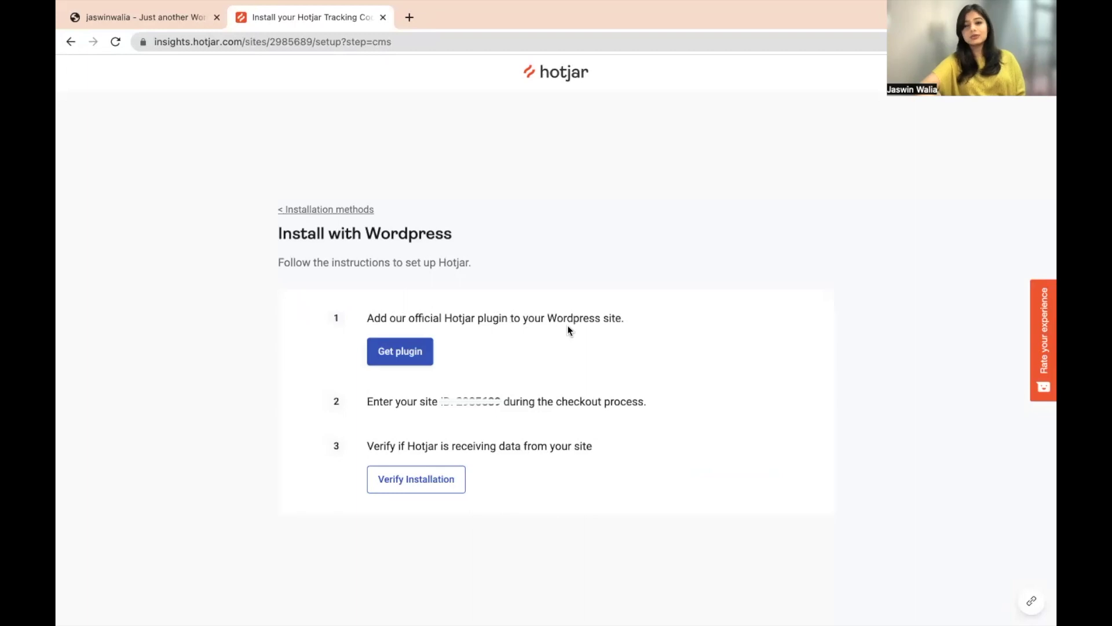
Open the WordPress admin dashboard and go to Plugins > Add New.
click(178, 19)
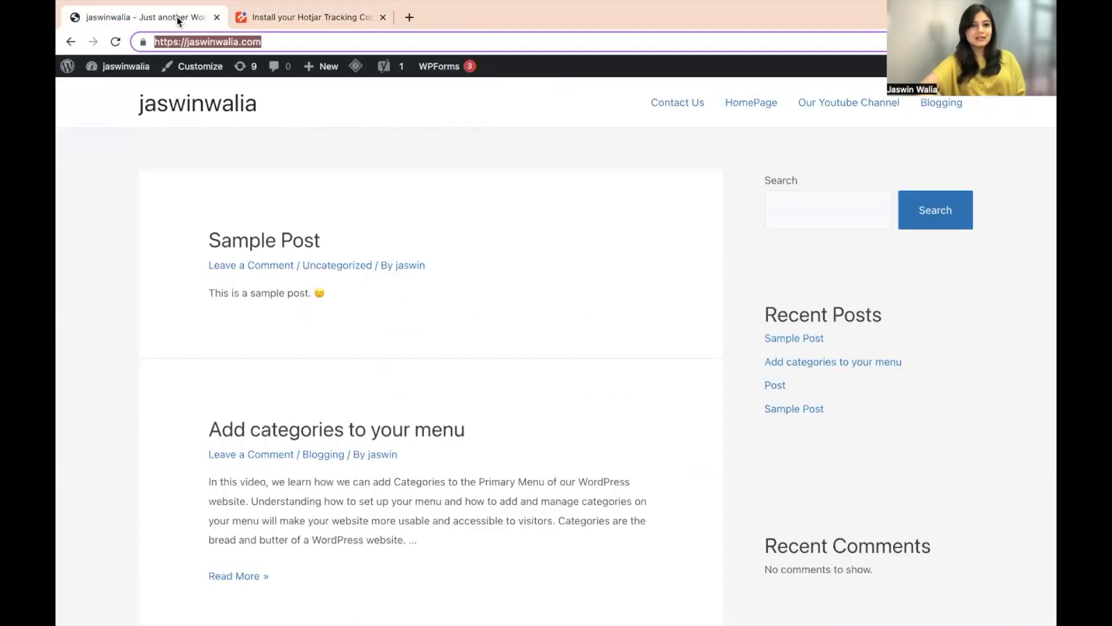
mouse_move(126, 66)
click(113, 90)
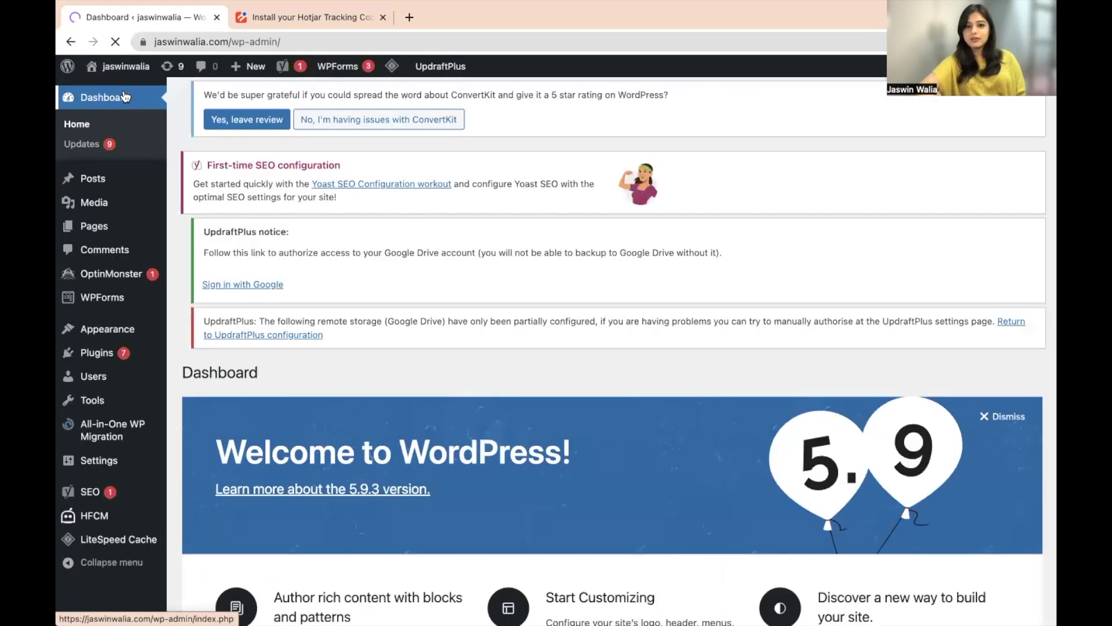
mouse_move(106, 363)
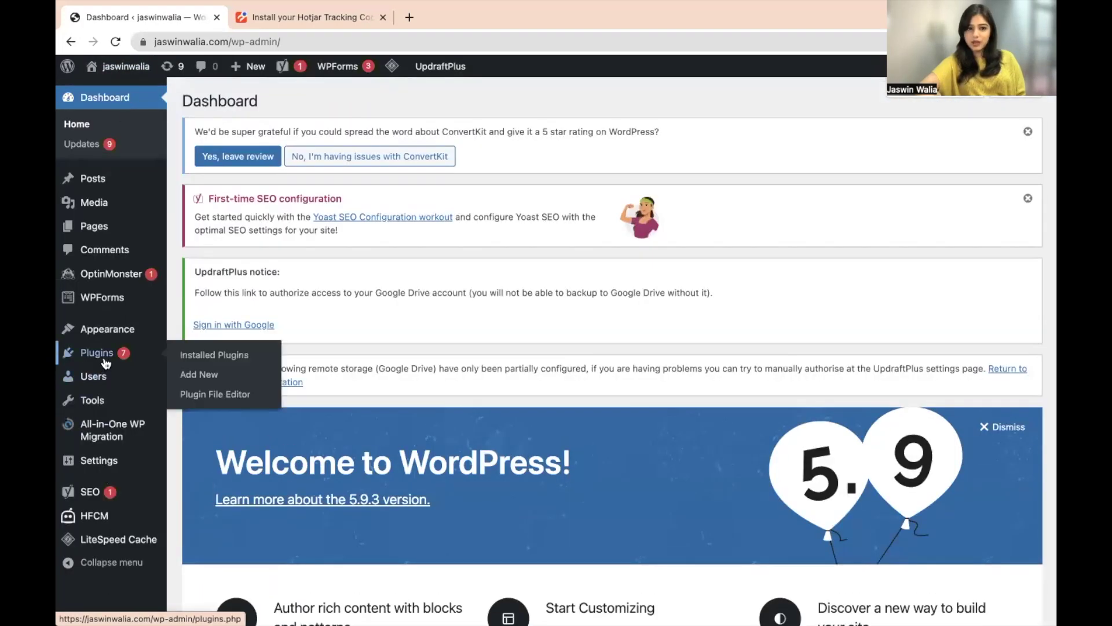
click(206, 375)
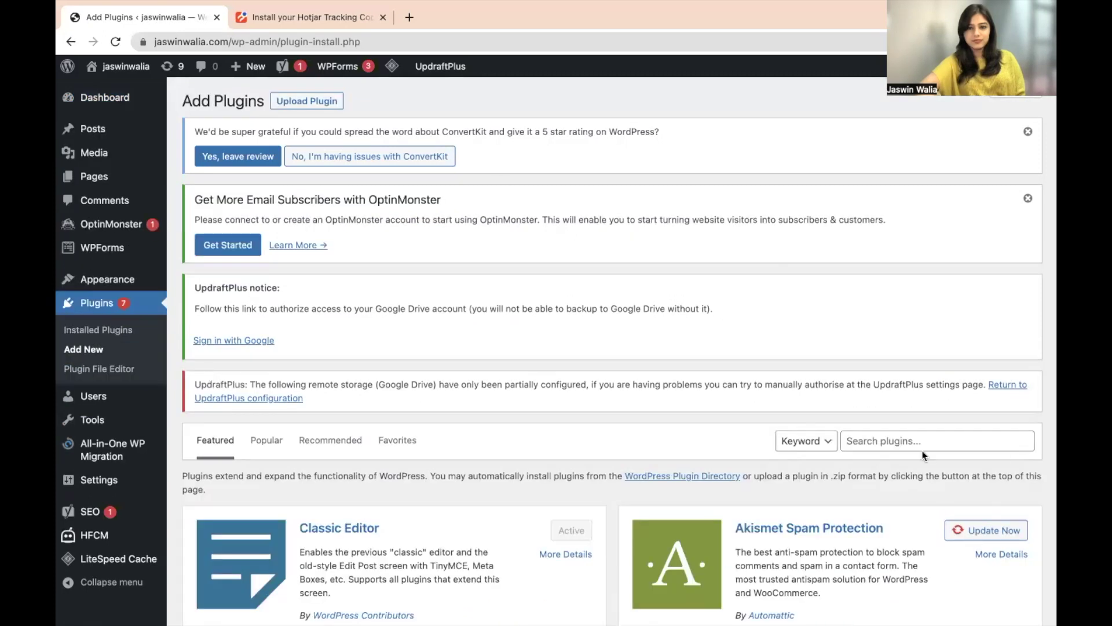
Search plugins for 'hotjar' and install the Hotjar plugin.
click(916, 442)
text(h)
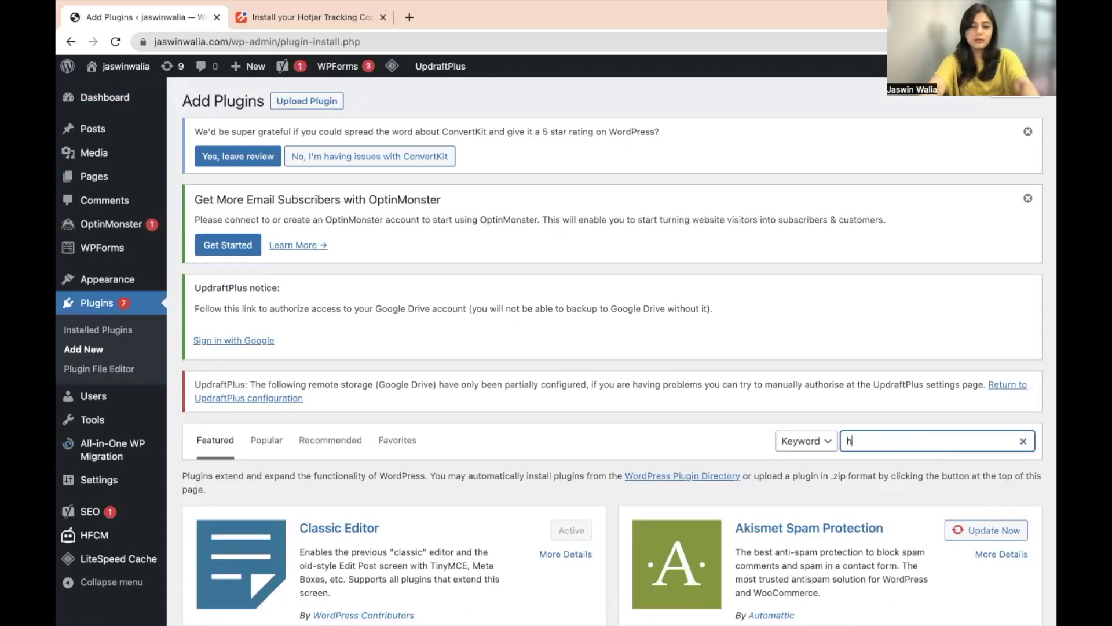
text(otjar)
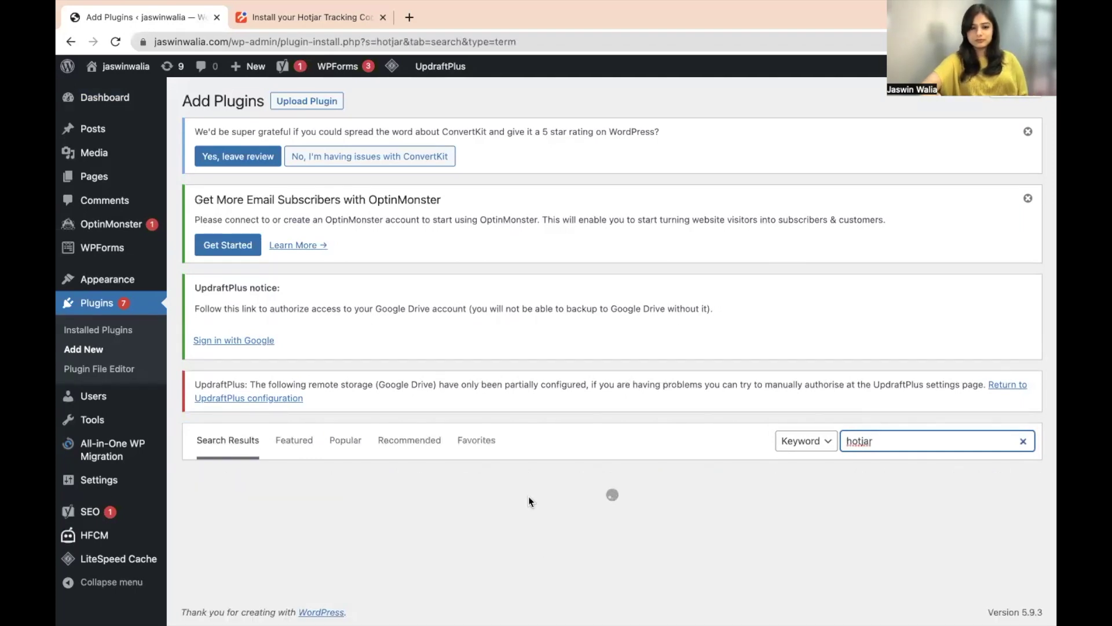
scroll(528, 496, down, 3)
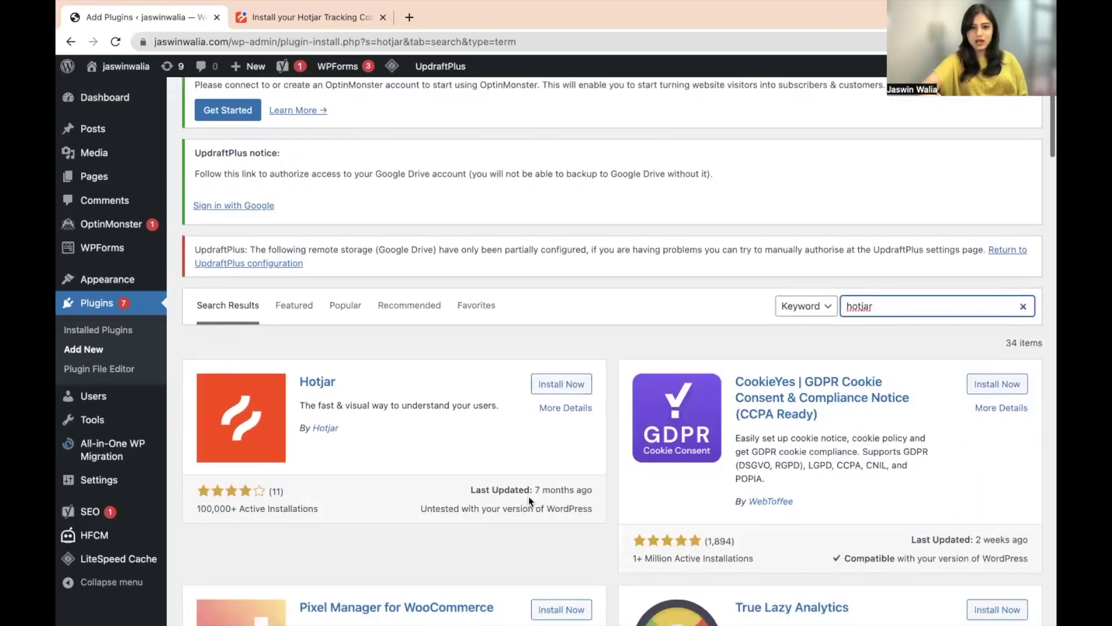
click(558, 386)
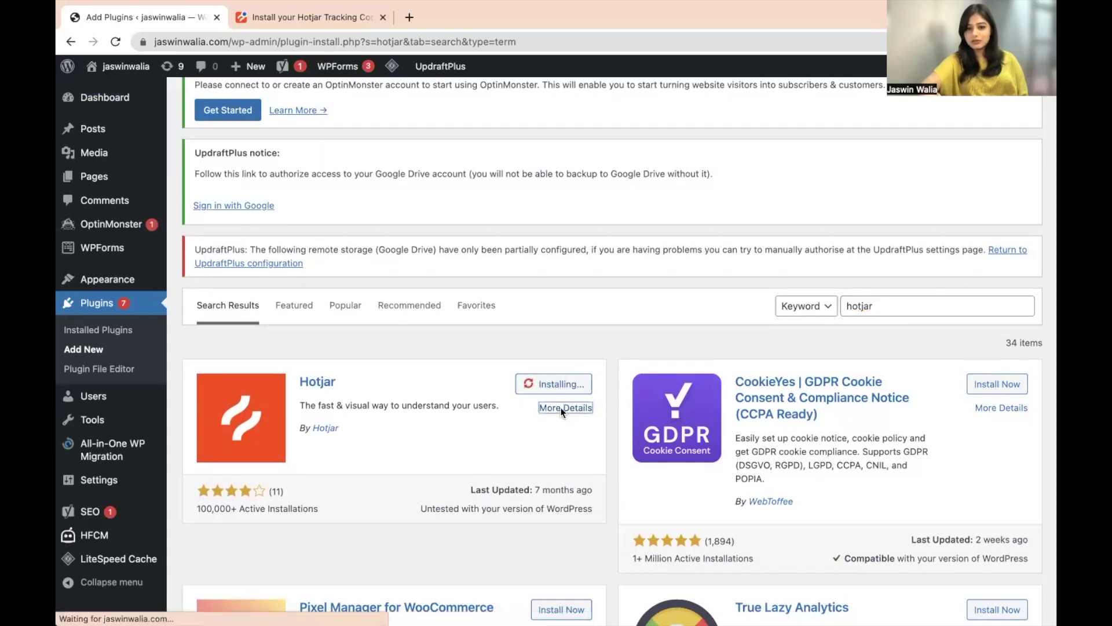
Browse the Hotjar plugin details: Installation, FAQ and Screenshots tabs.
click(561, 408)
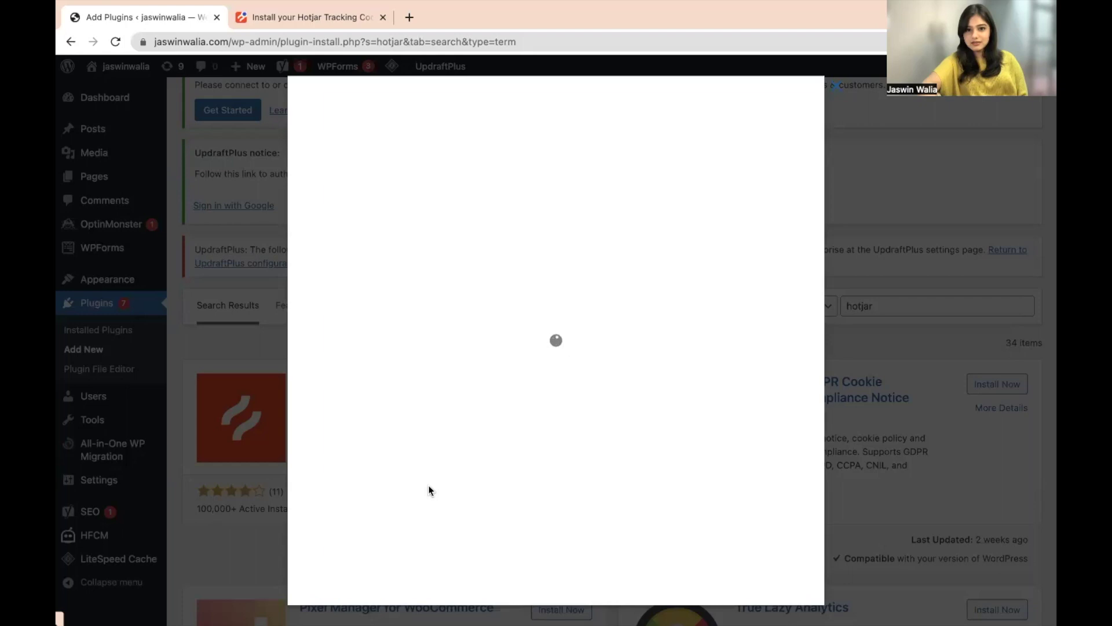
scroll(428, 489, down, 8)
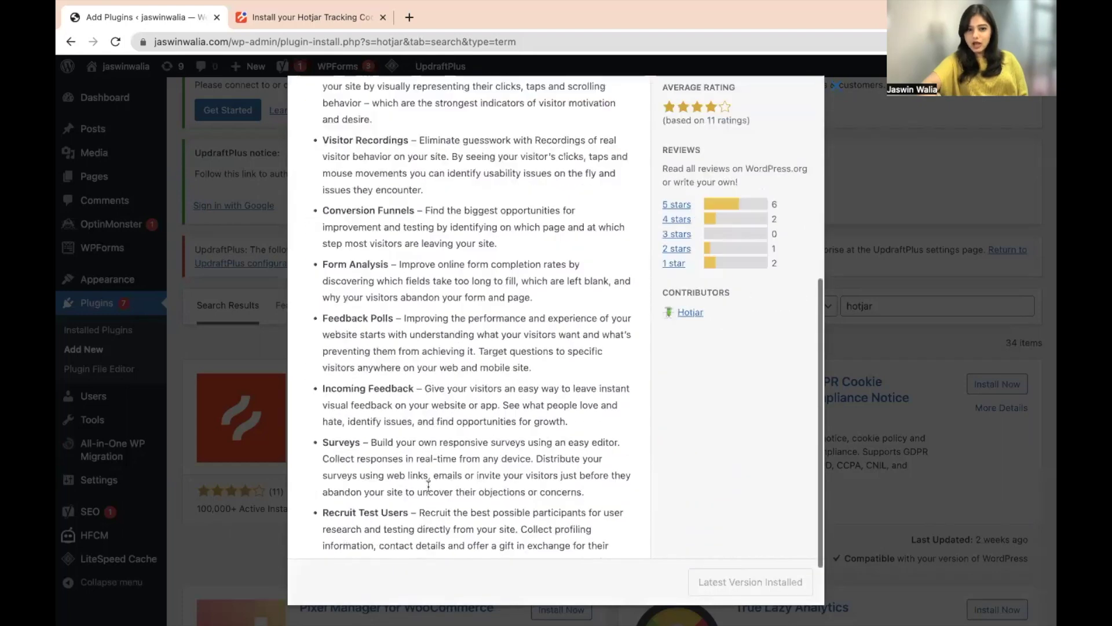
scroll(428, 488, up, 8)
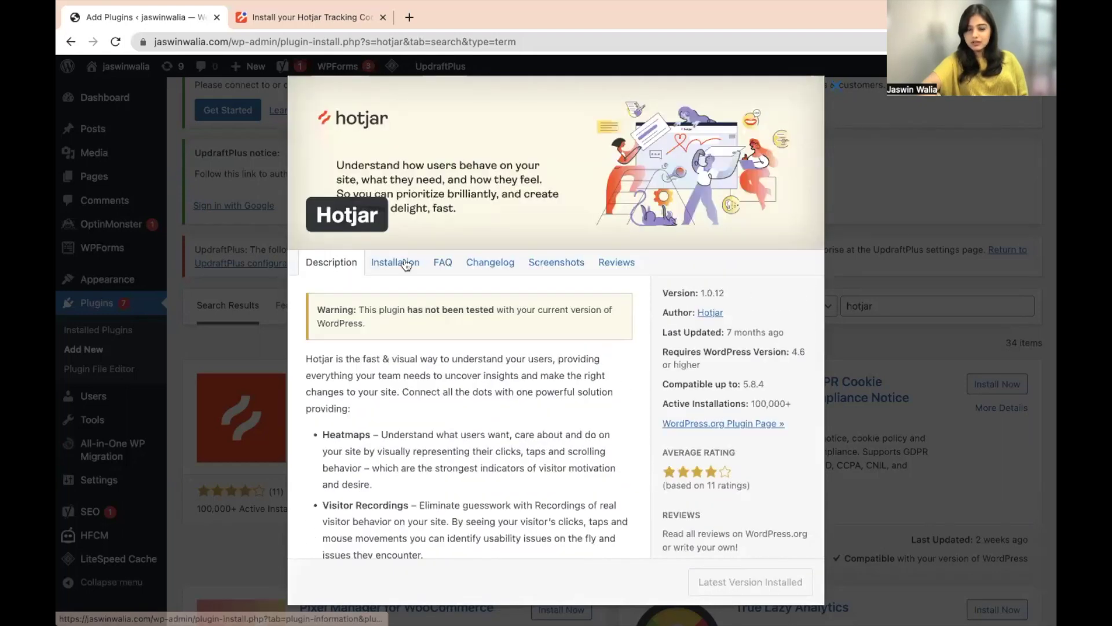
click(406, 263)
click(443, 263)
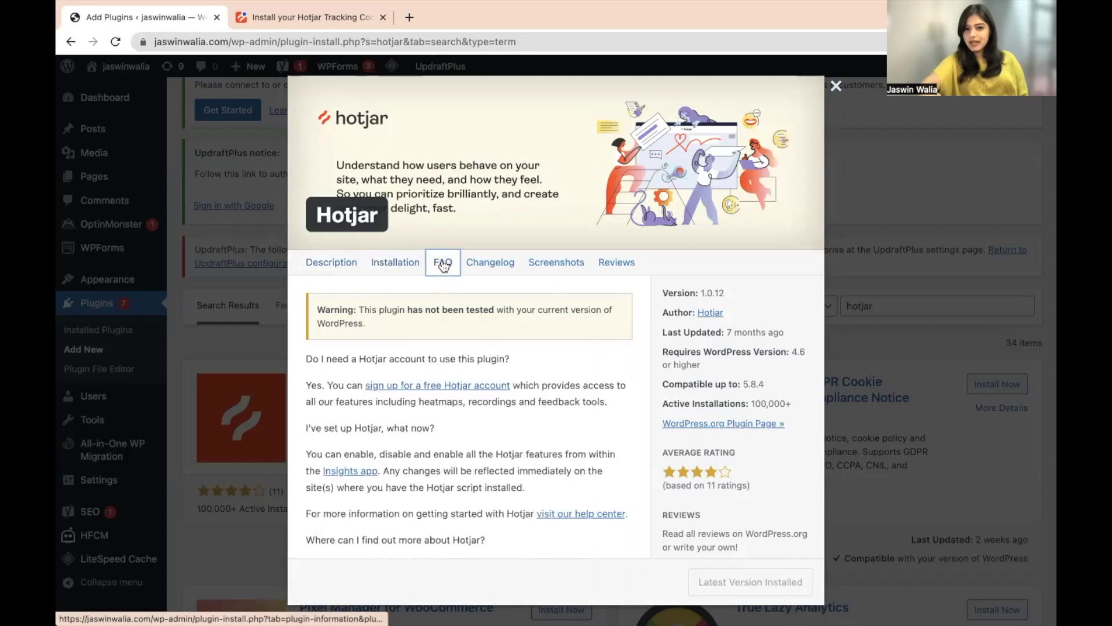
click(541, 267)
scroll(579, 261, down, 3)
scroll(598, 255, up, 2)
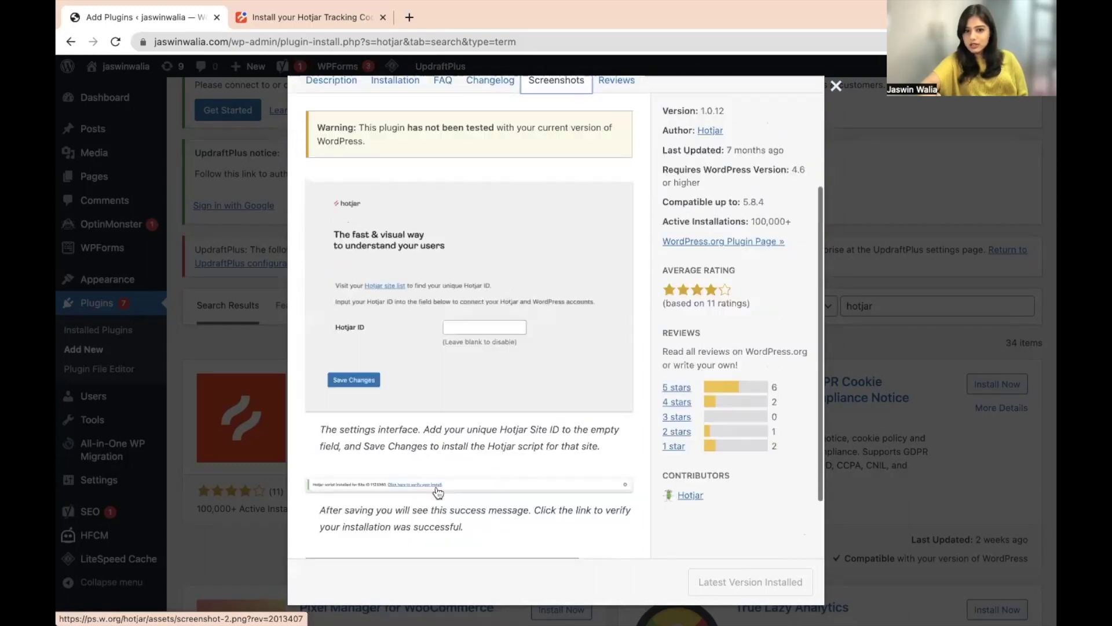
Read the plugin's reviews, close the details window, and activate Hotjar.
click(617, 193)
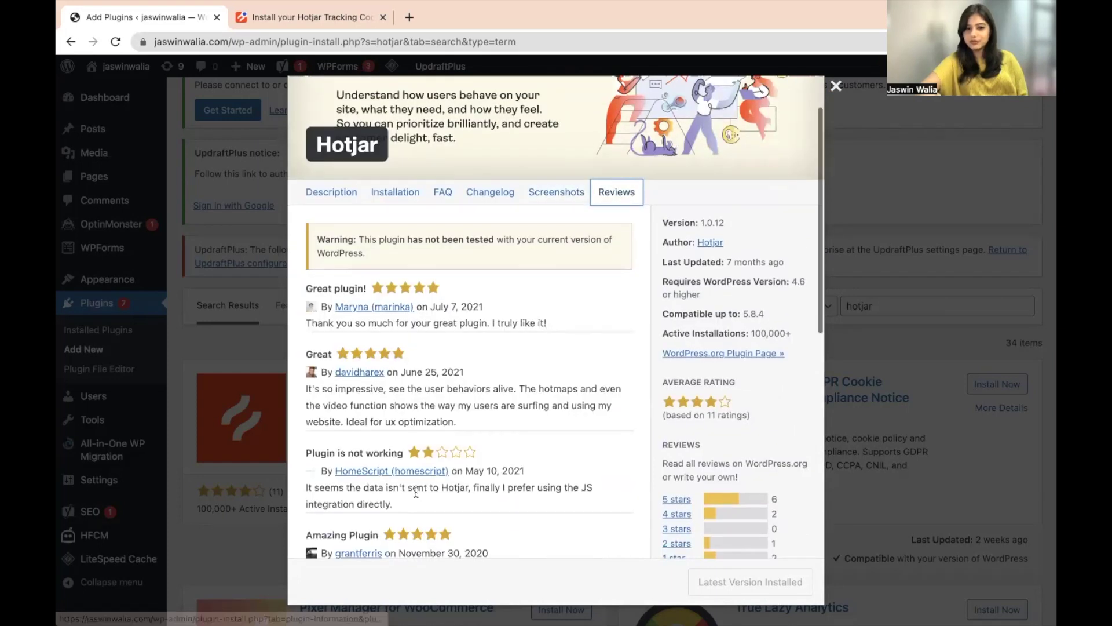
scroll(415, 492, down, 5)
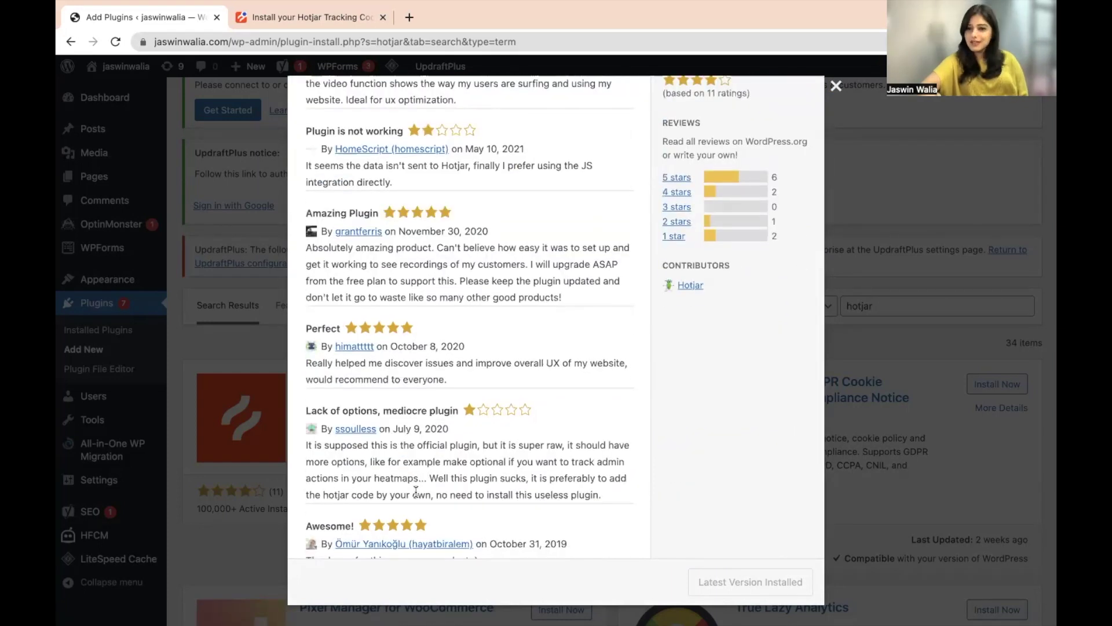
click(197, 456)
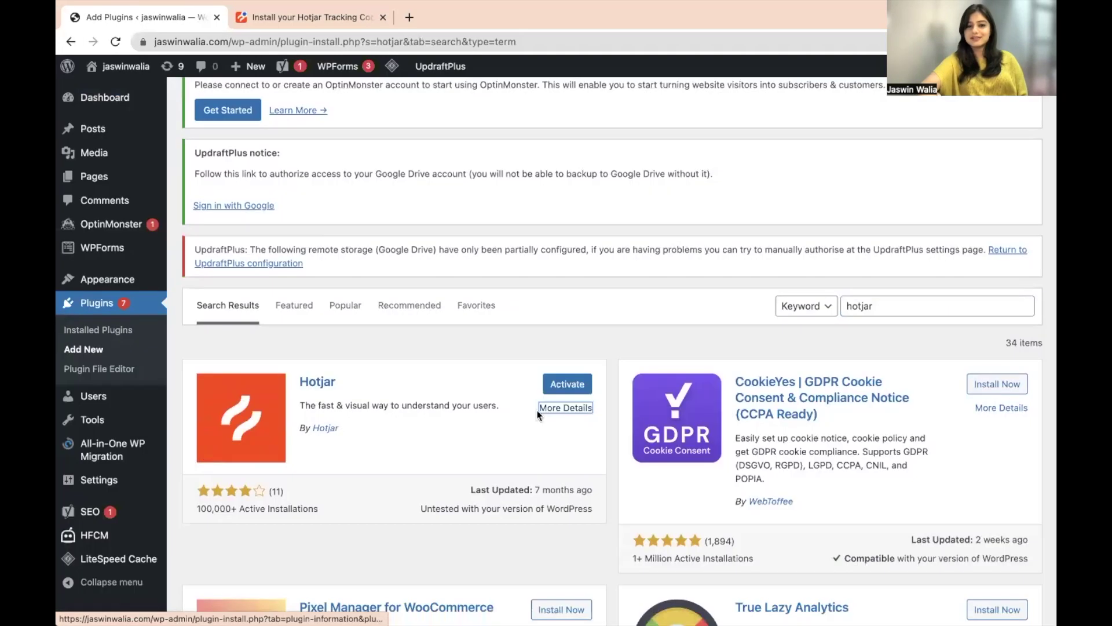
click(553, 390)
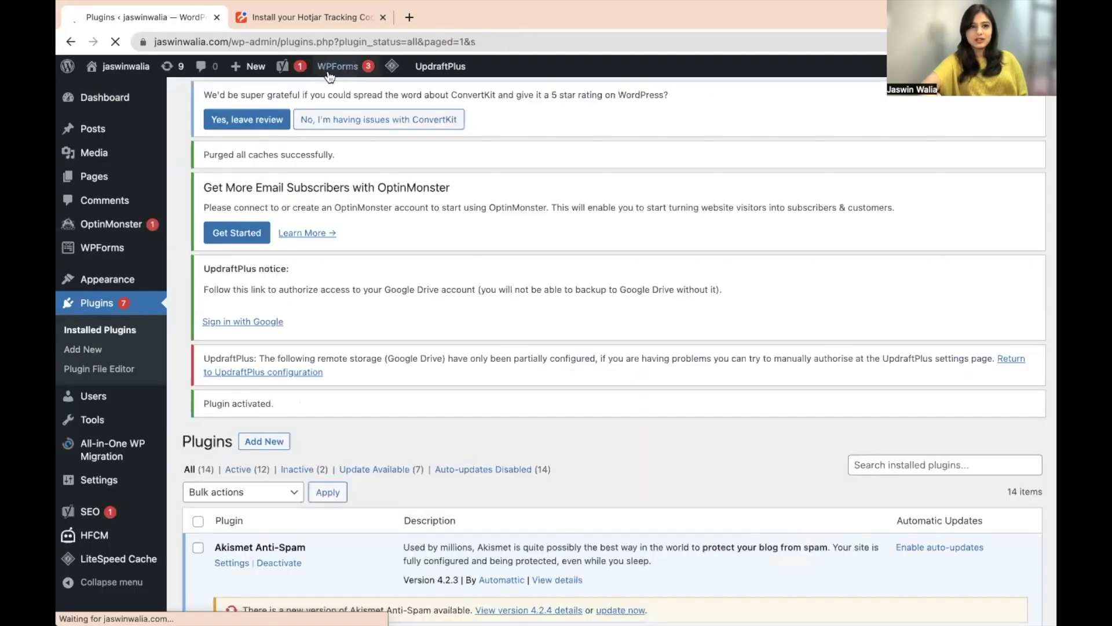
Check Hotjar's install instructions, then open Settings > Hotjar in WordPress.
click(331, 23)
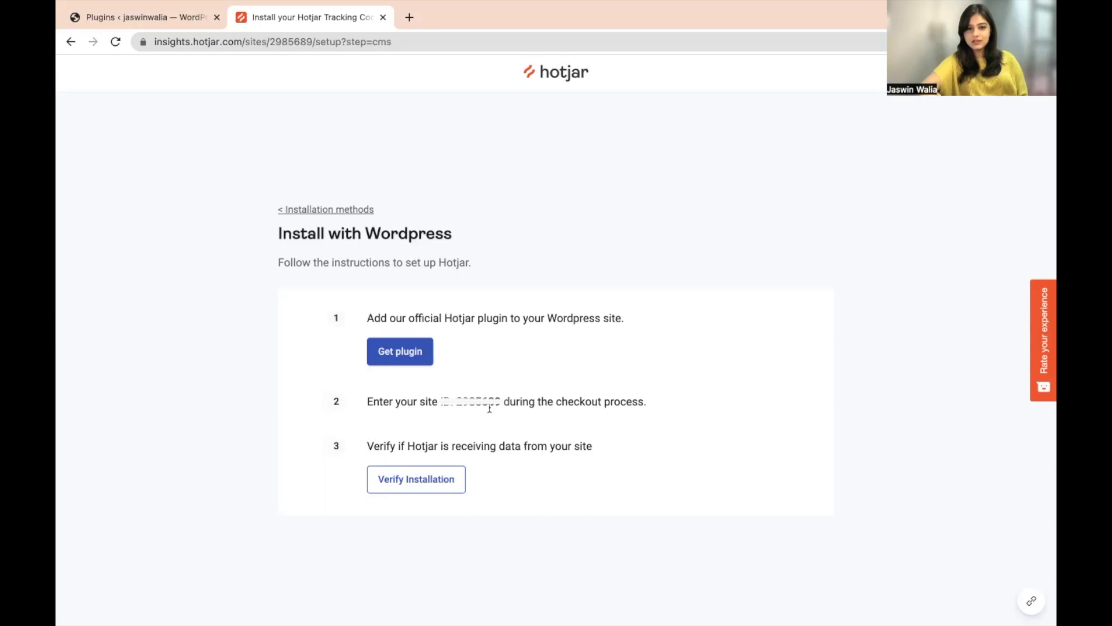
click(180, 14)
scroll(366, 606, down, 3)
scroll(365, 609, down, 1)
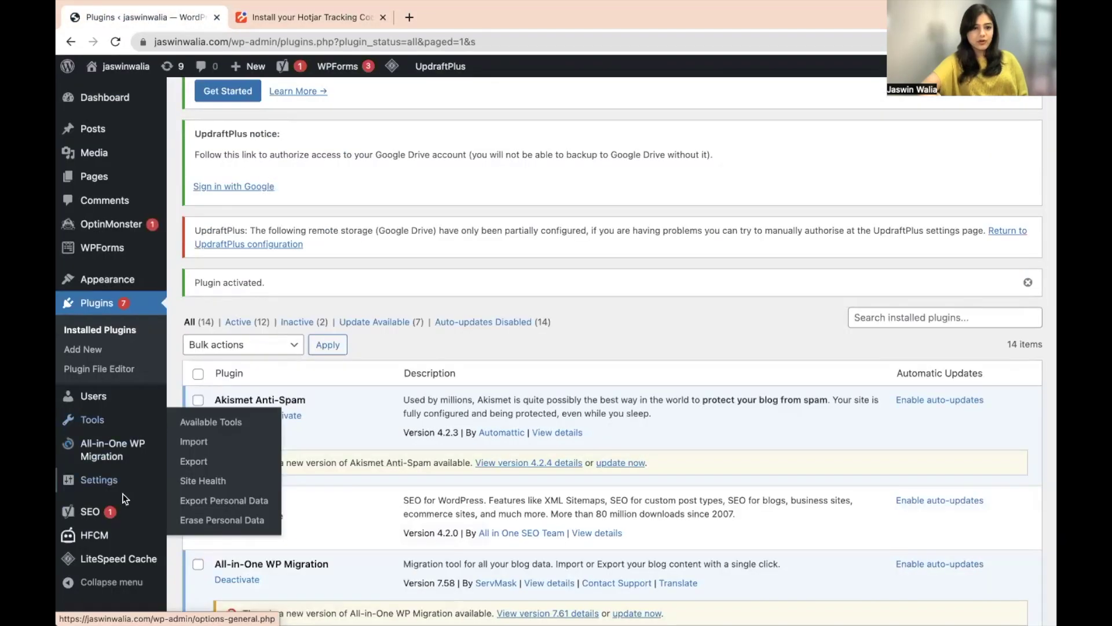
mouse_move(111, 483)
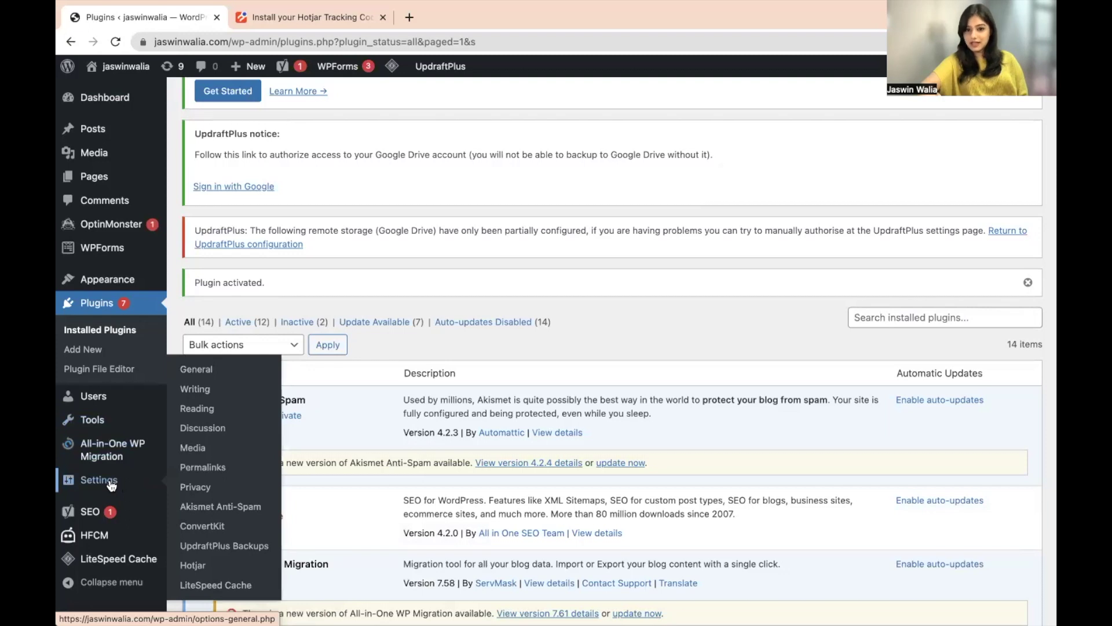
click(193, 565)
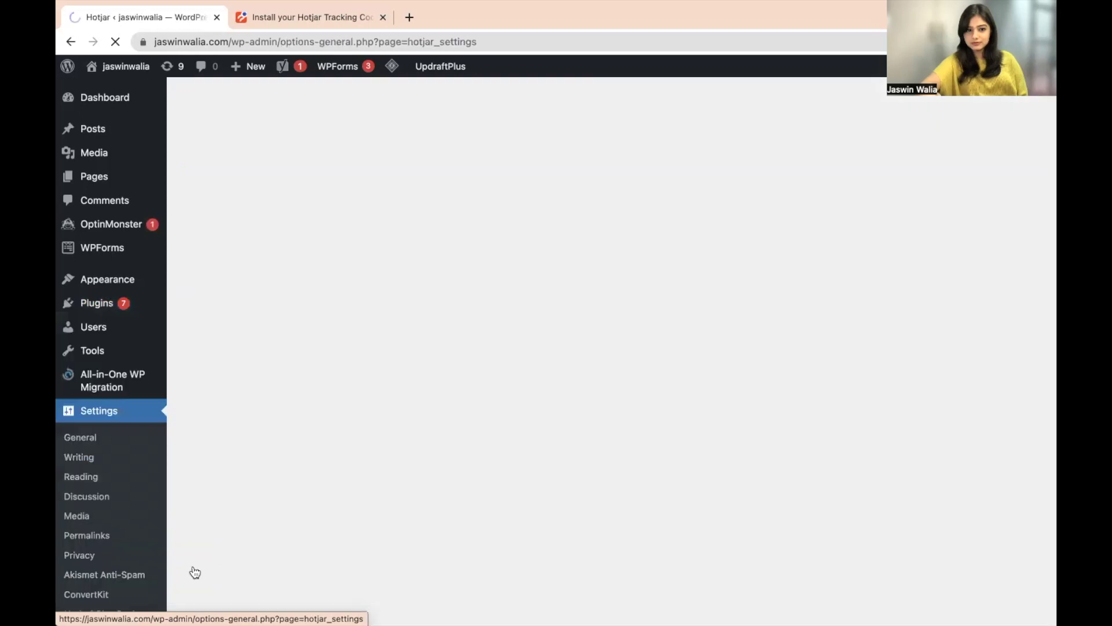
Copy the site ID from Hotjar into the WordPress Hotjar ID field and save.
scroll(195, 572, down, 1)
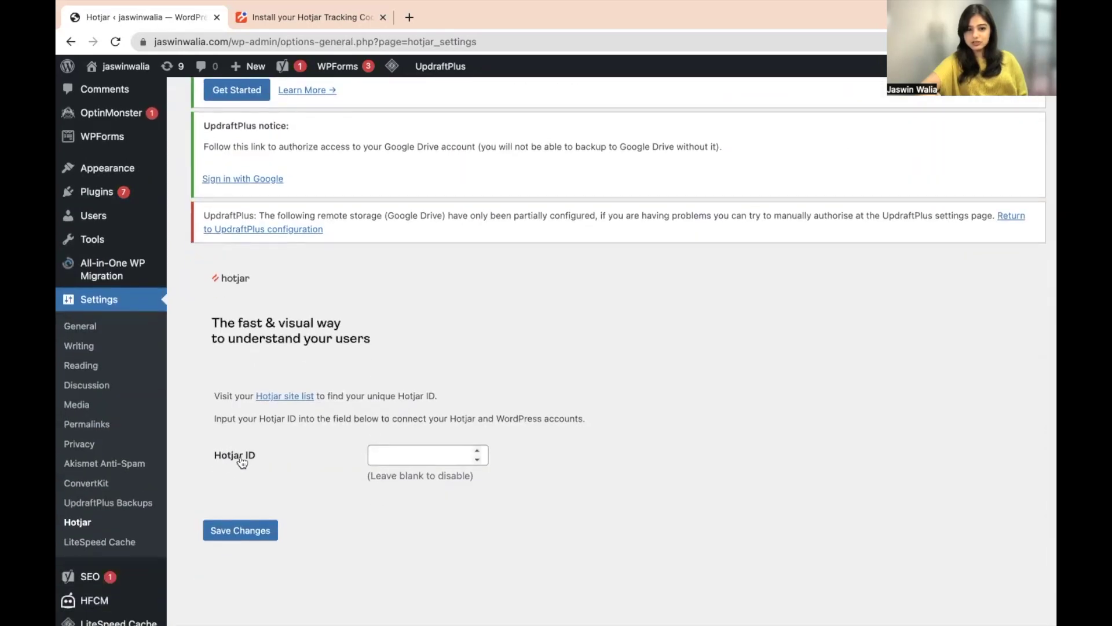
click(283, 17)
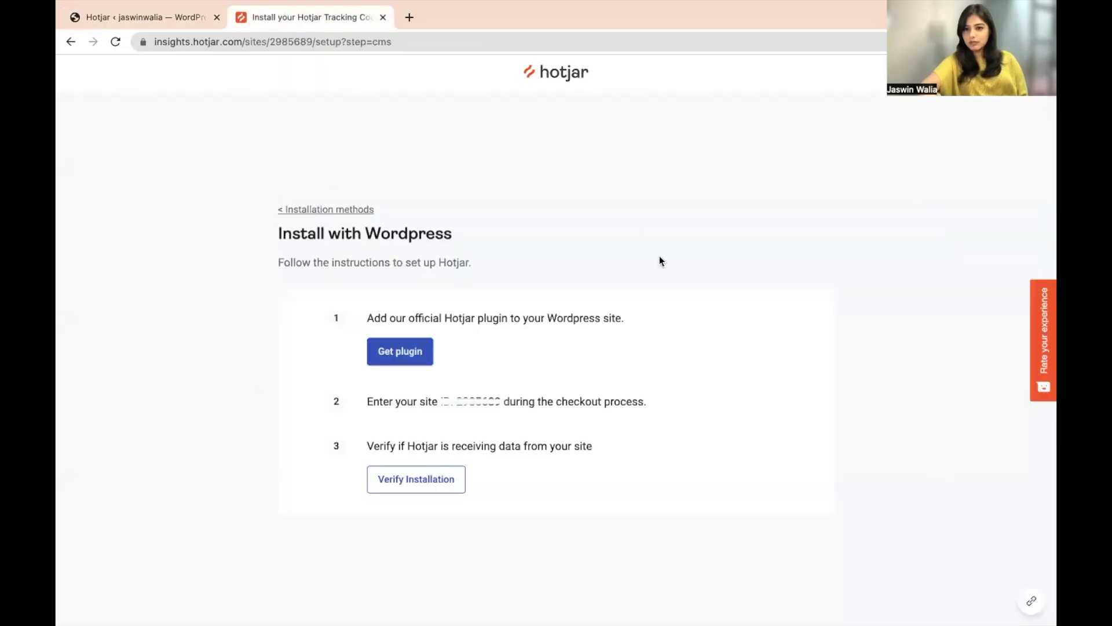
click(472, 405)
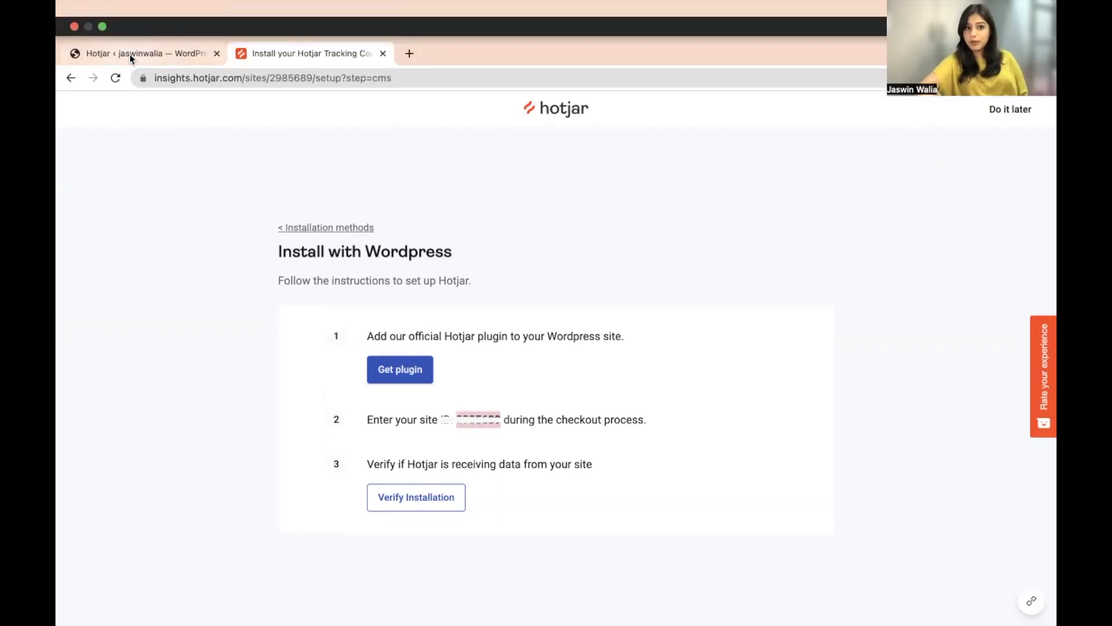
click(131, 55)
scroll(461, 387, down, 2)
click(432, 407)
key(super+v)
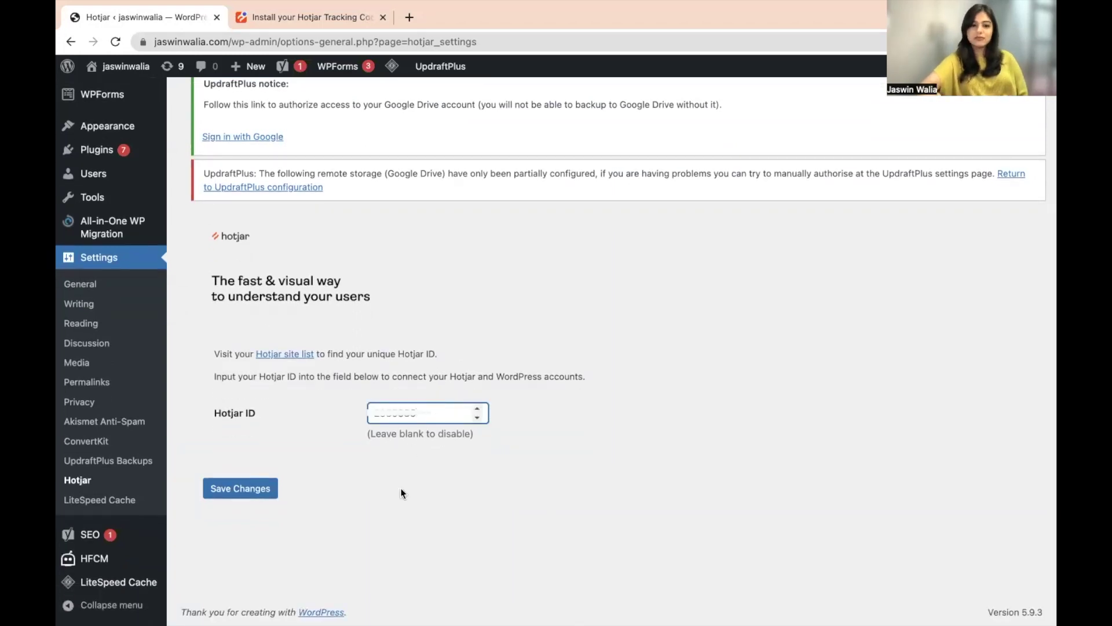
click(259, 494)
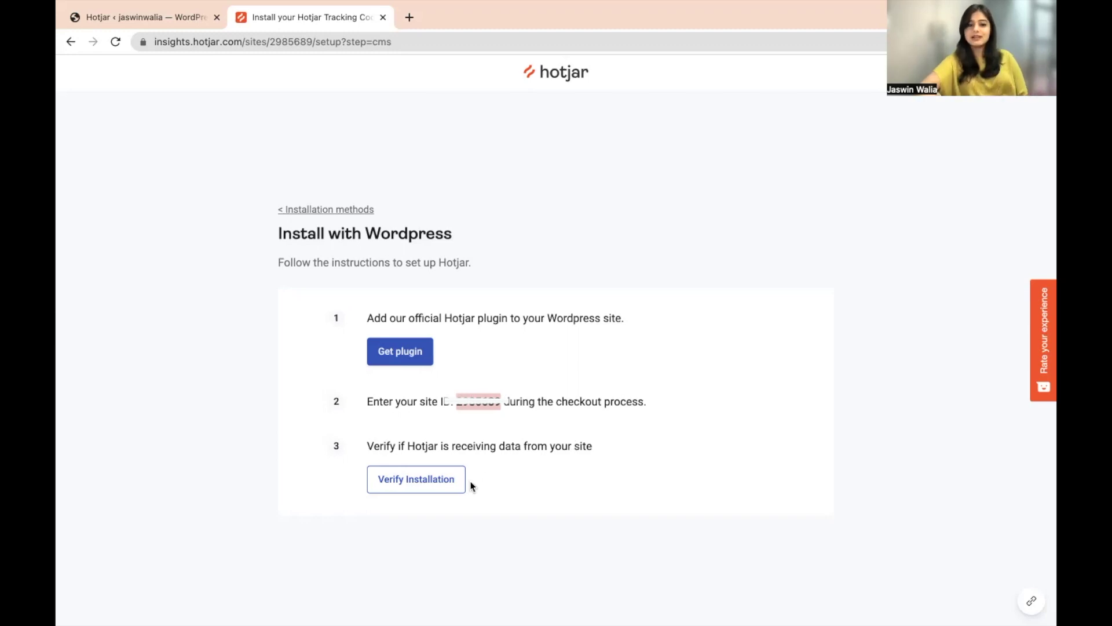
Run Verify Installation for jaswinwalia.com from the Hotjar install page.
click(438, 487)
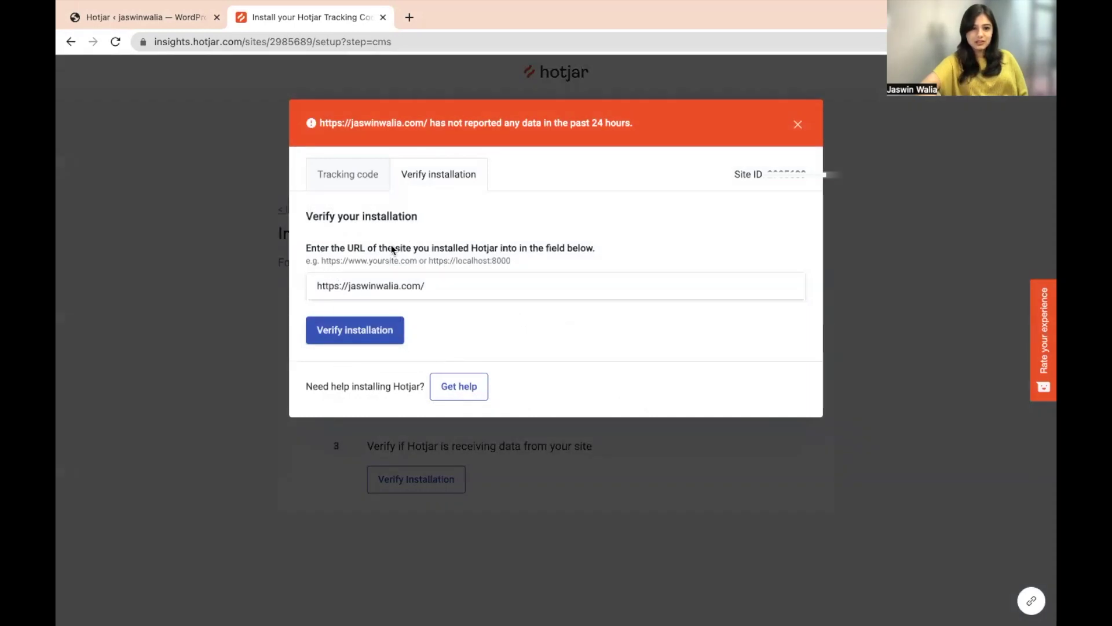
click(351, 330)
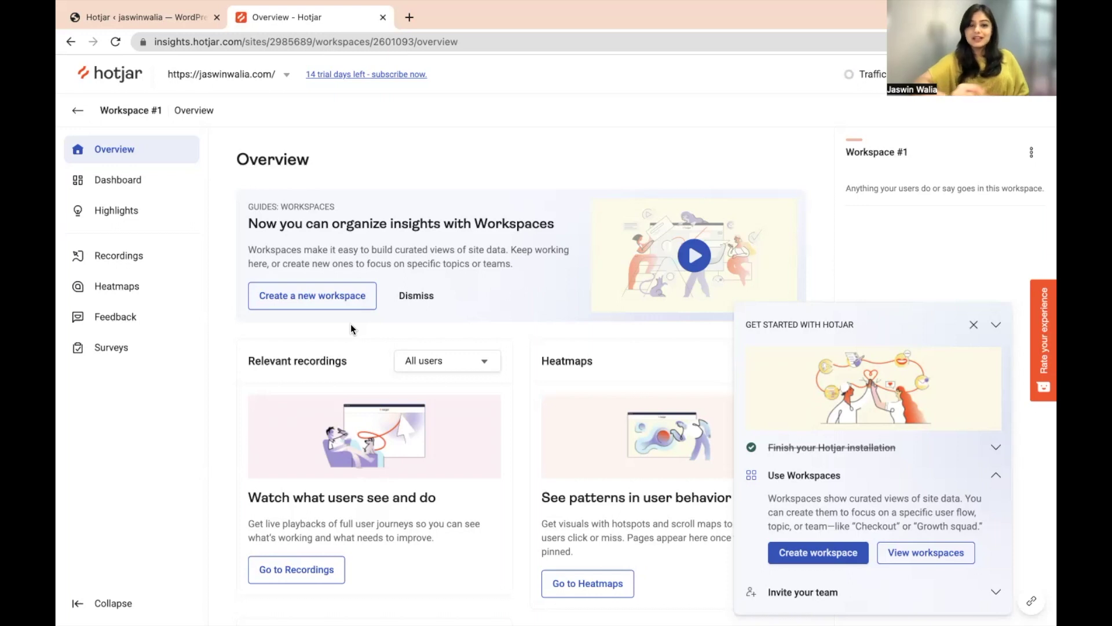
Scroll the Overview, then visit Dashboard, Highlights, Recordings and Heatmaps in turn.
scroll(350, 328, down, 5)
scroll(350, 323, up, 1)
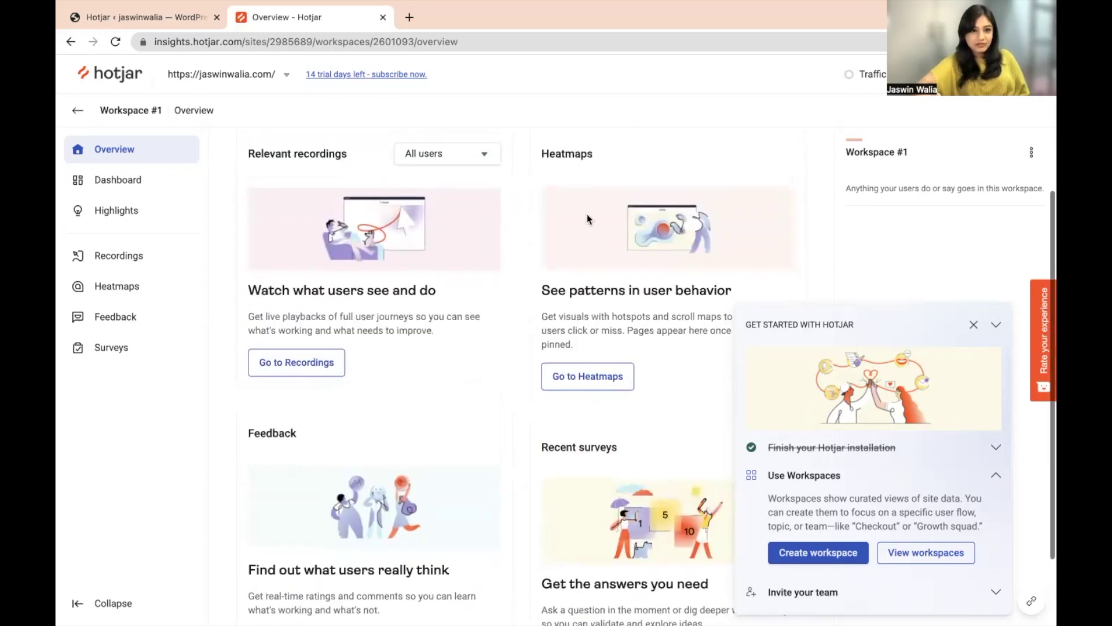
scroll(384, 368, down, 2)
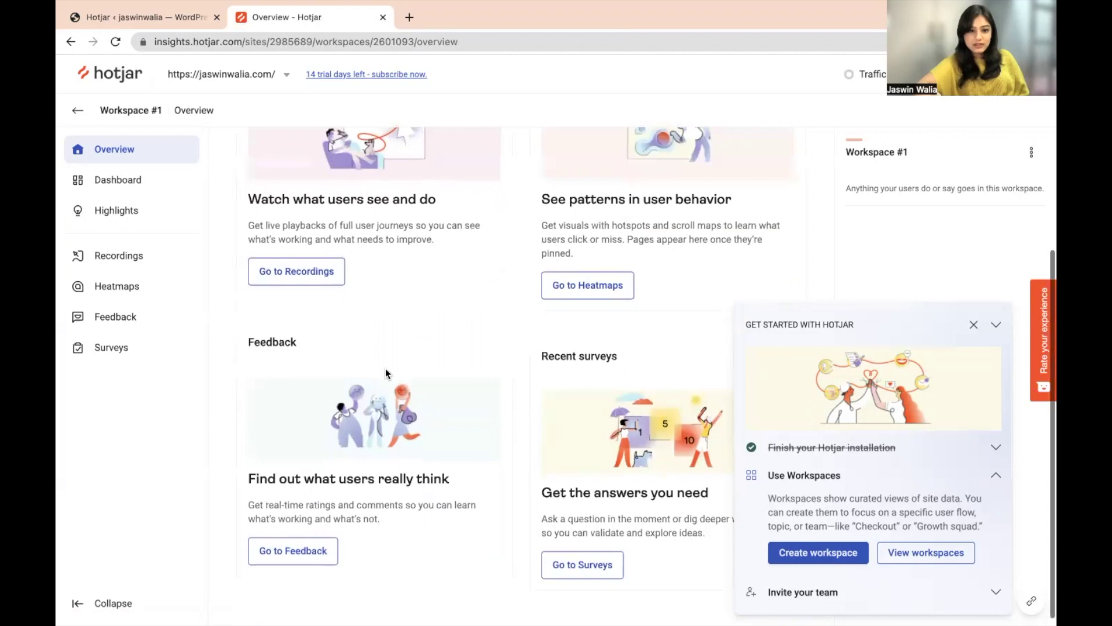
scroll(473, 380, up, 6)
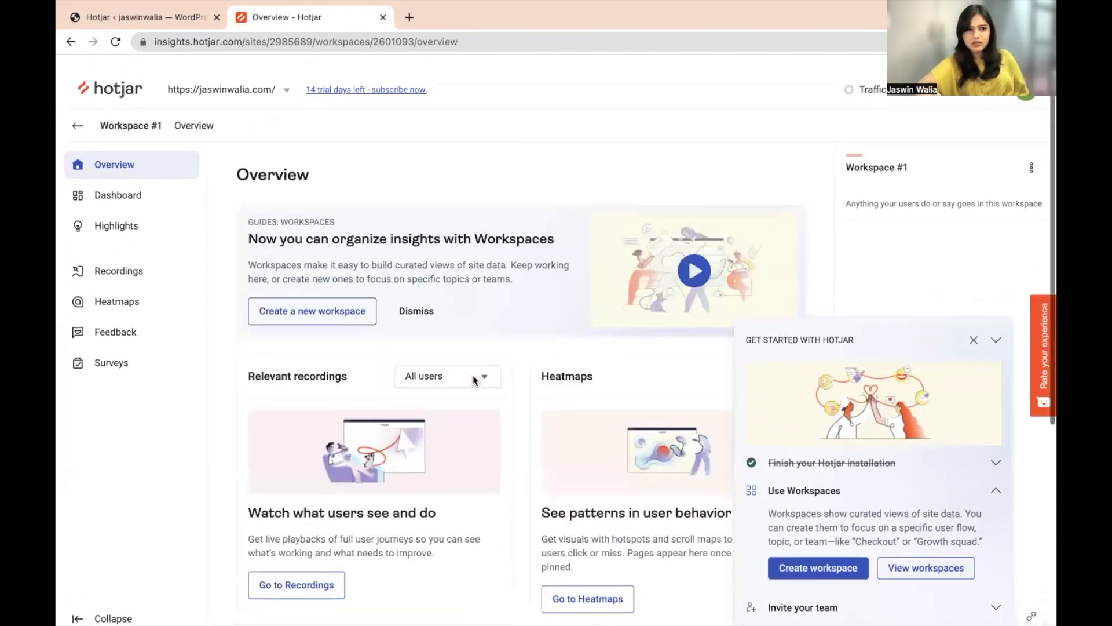
click(120, 181)
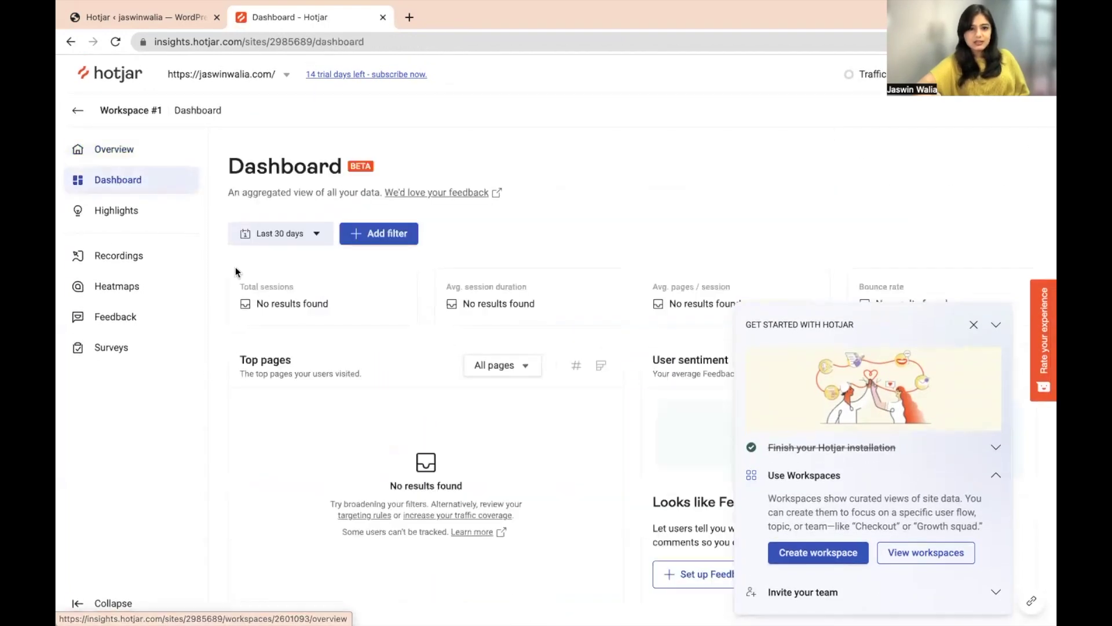
scroll(283, 306, down, 3)
scroll(283, 303, up, 3)
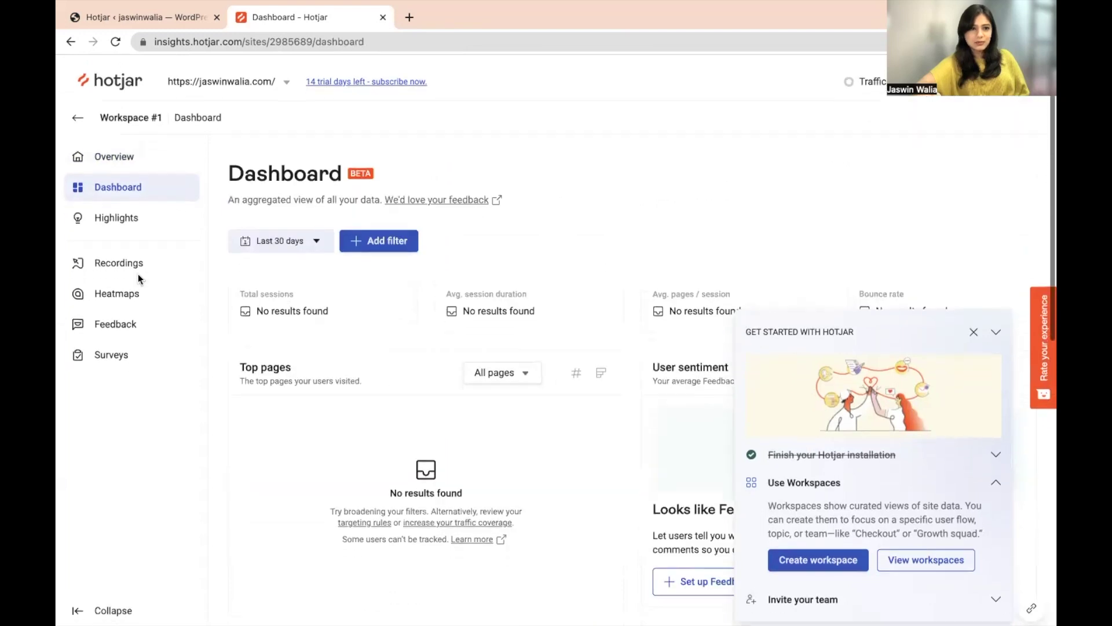
click(134, 212)
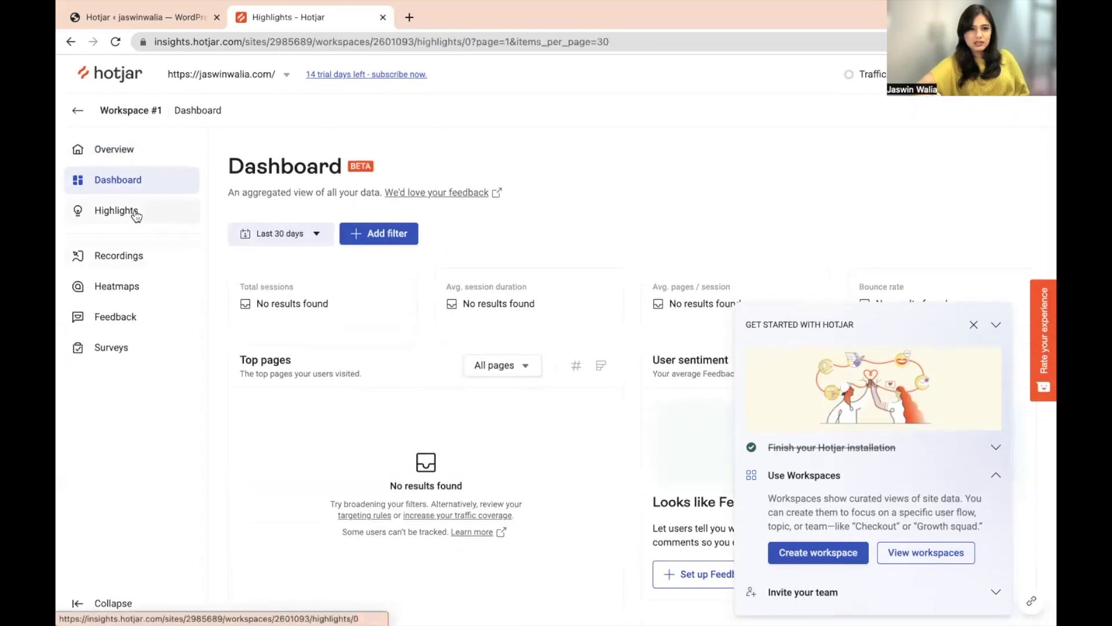
click(126, 267)
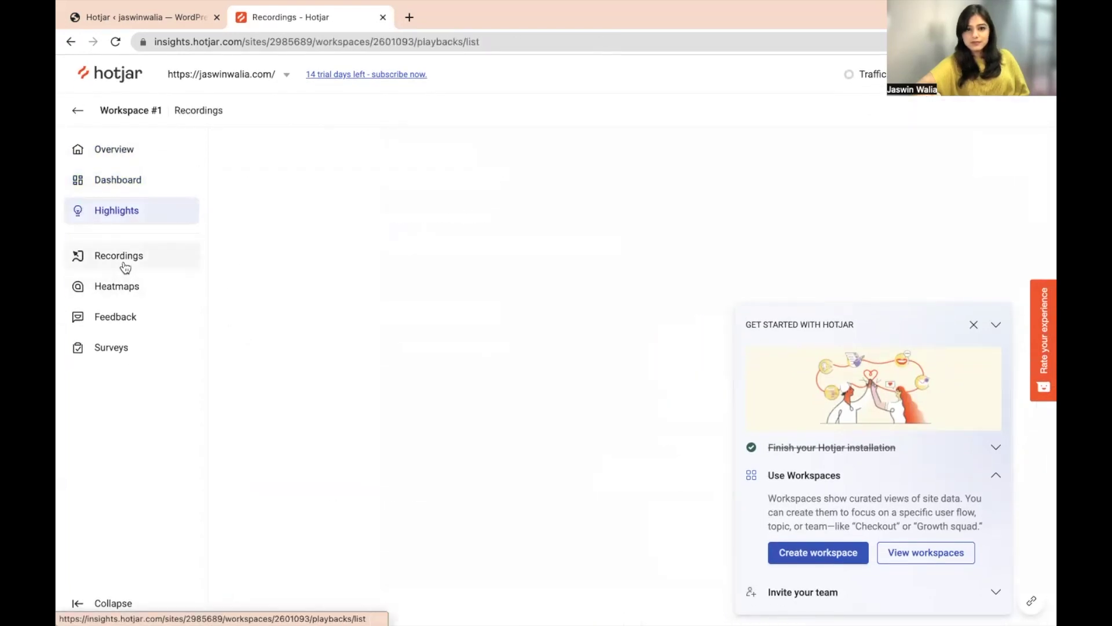
click(103, 288)
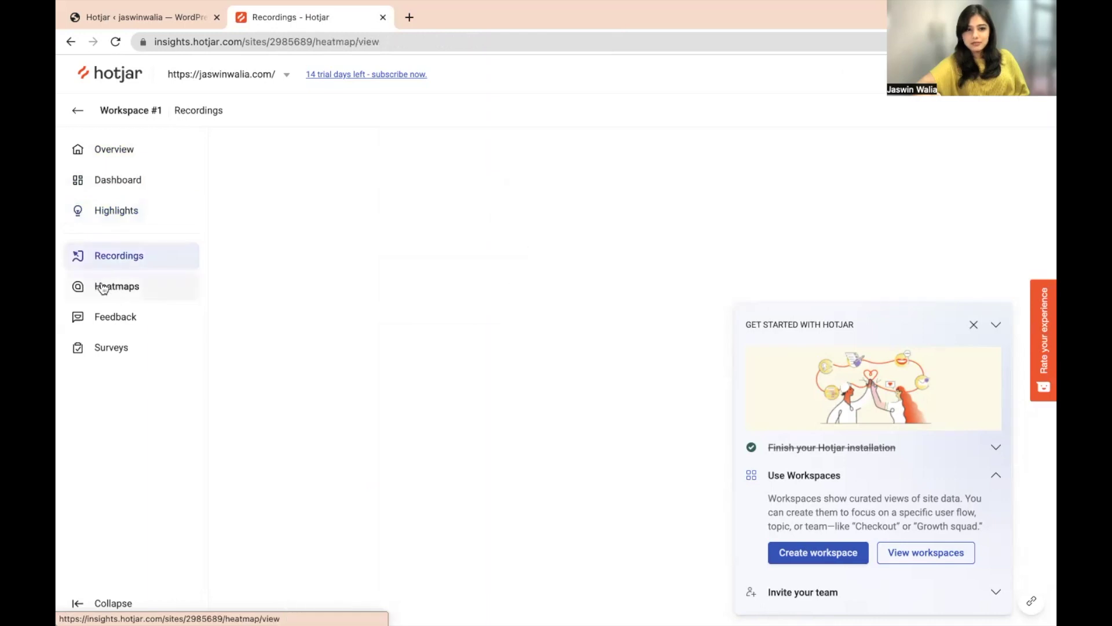